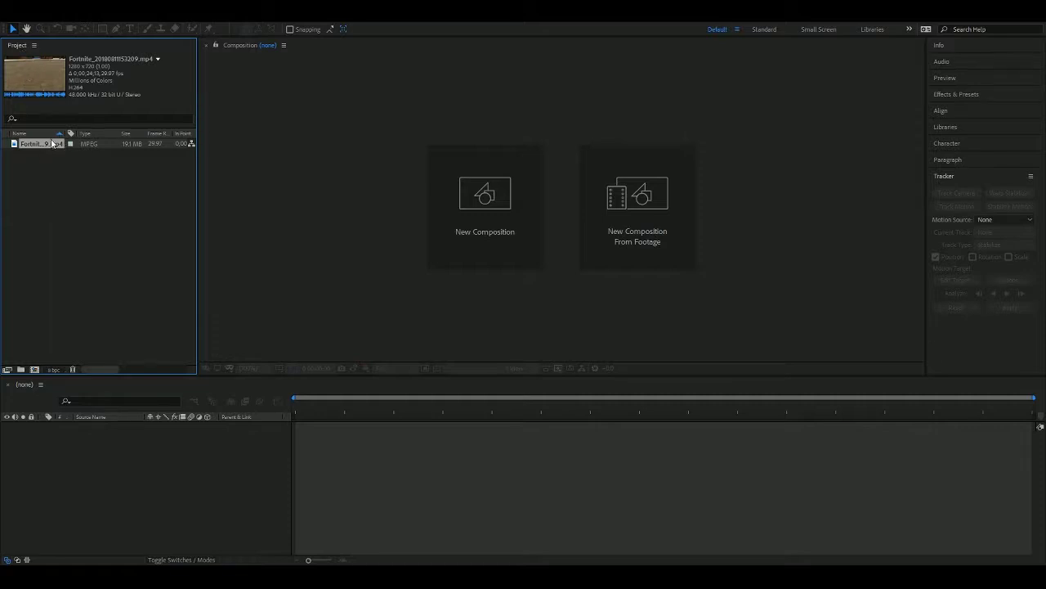
- Create a new composition from the Fortnite MP4 footage
{"action": "left_click", "coordinate": [34, 371]}
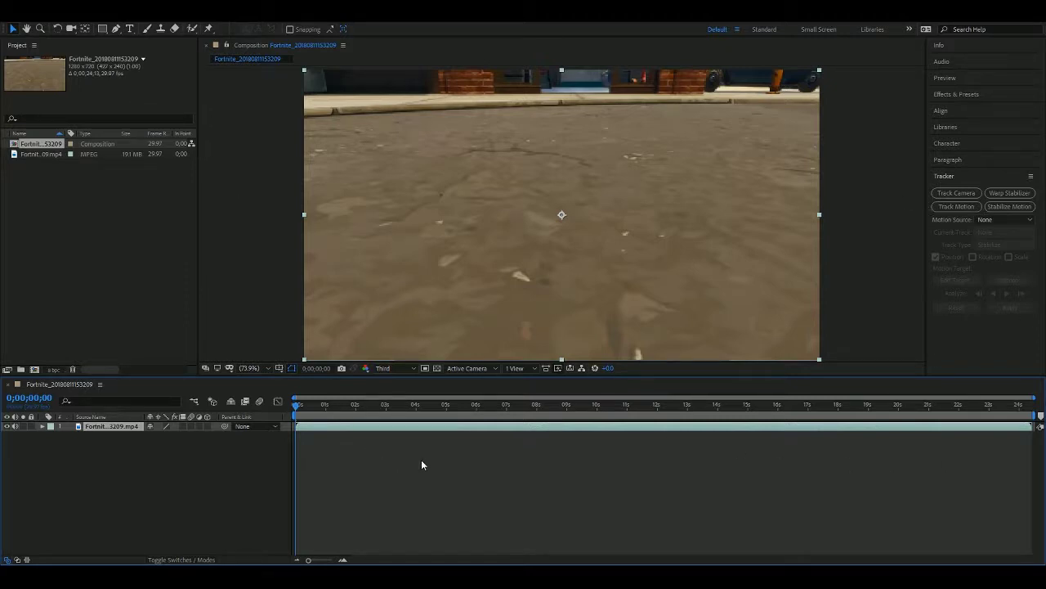
- Trim the gameplay layer to end at about 13;28 and apply the 3D Camera Tracker
{"action": "left_click_drag", "start_coordinate": [297, 403], "coordinate": [716, 404]}
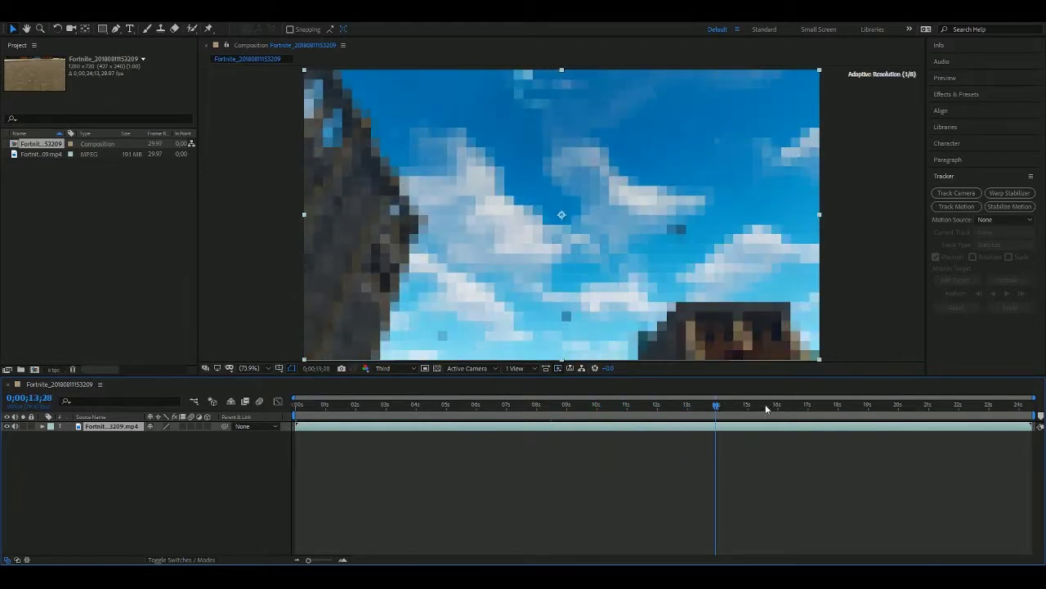
{"action": "left_click_drag", "start_coordinate": [1031, 431], "coordinate": [296, 406]}
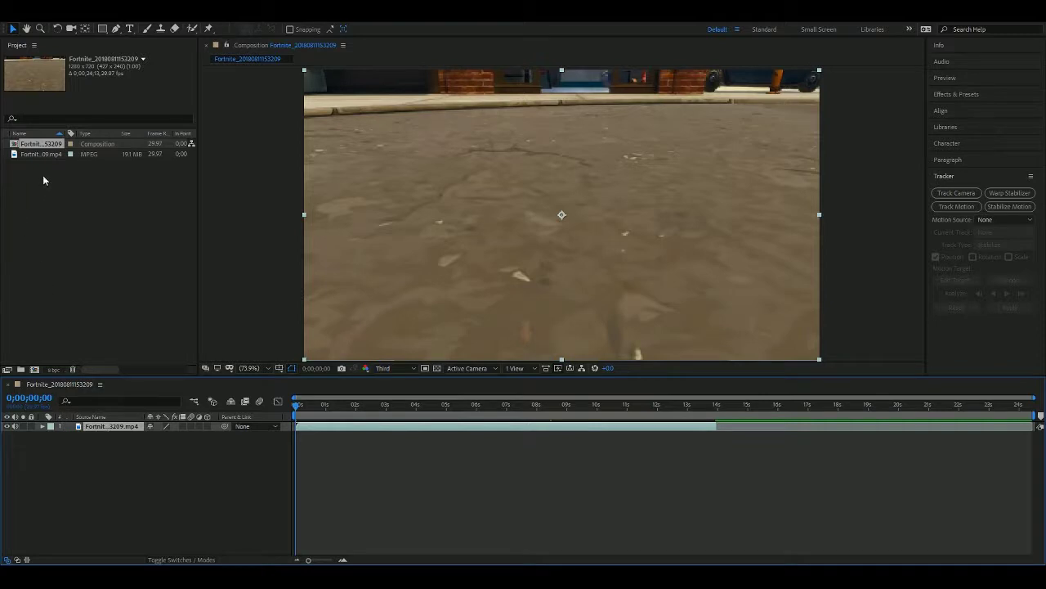
{"action": "left_click", "coordinate": [42, 154]}
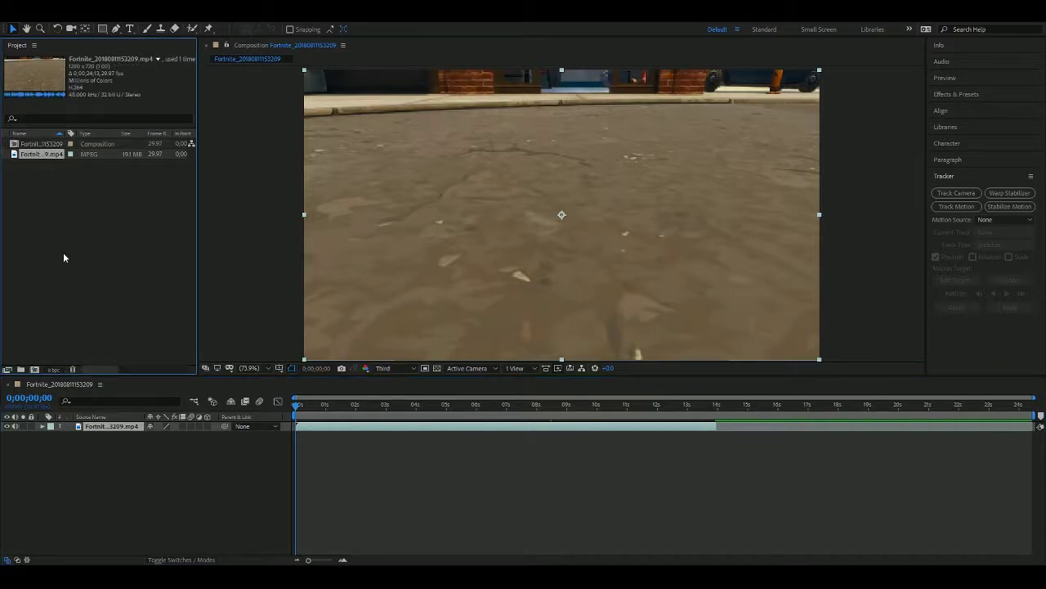
{"action": "left_click", "coordinate": [955, 193]}
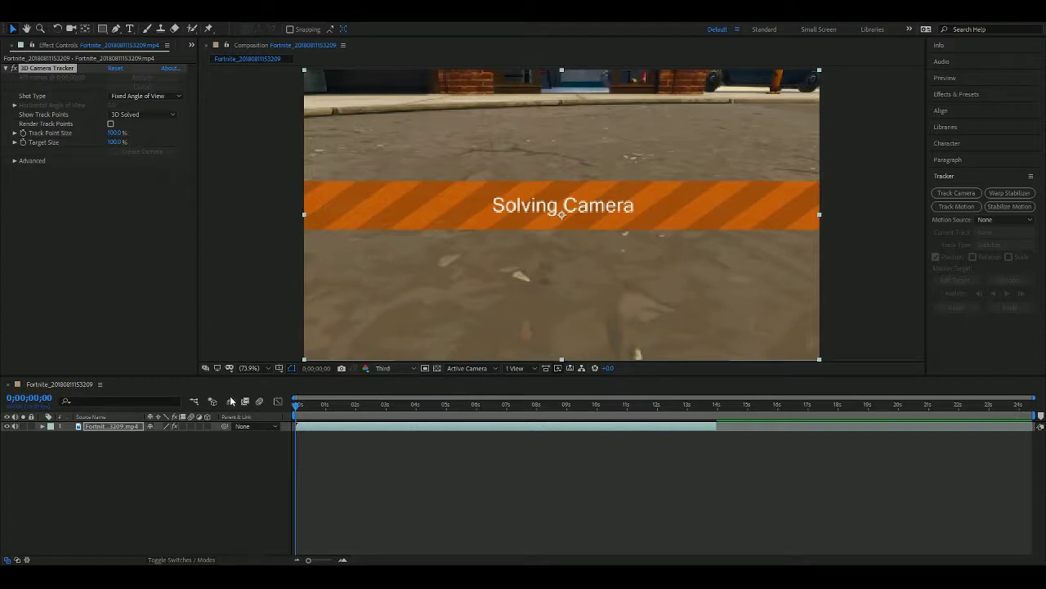
- Run Track Camera and let analysis and camera solving finish on the gameplay clip
{"action": "left_click", "coordinate": [230, 390]}
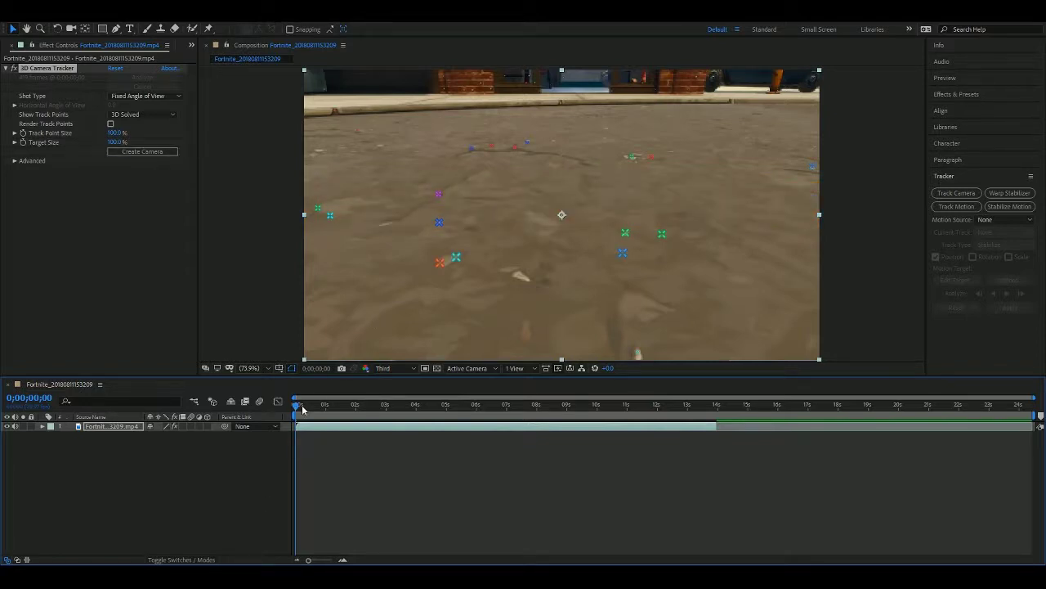
- At frame 8;03, set a tracking target on the brick wall above the NOMS sign
{"action": "left_click_drag", "start_coordinate": [297, 409], "coordinate": [427, 406]}
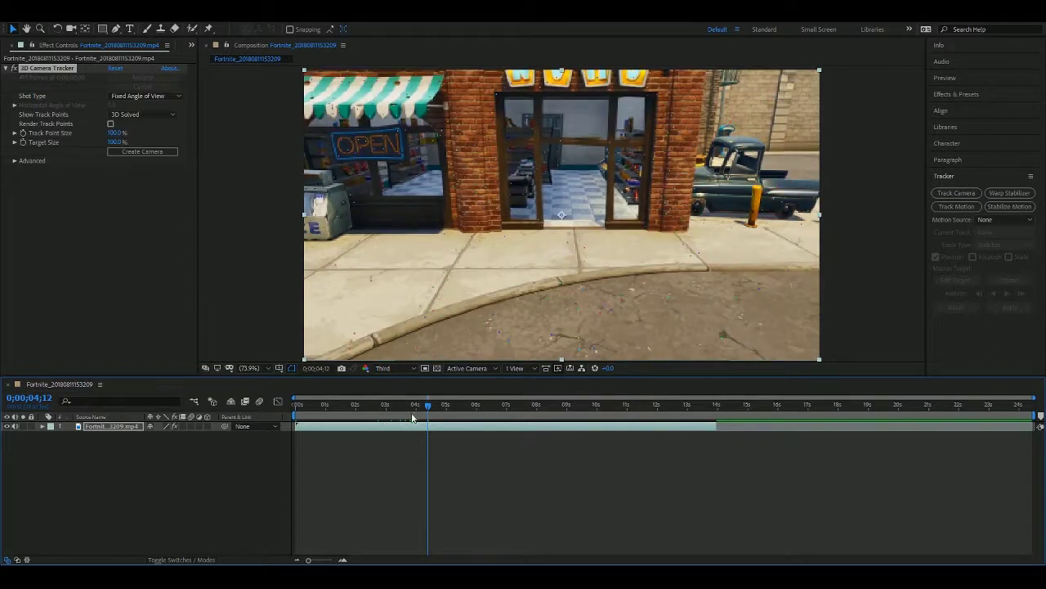
{"action": "left_click_drag", "start_coordinate": [432, 408], "coordinate": [545, 406]}
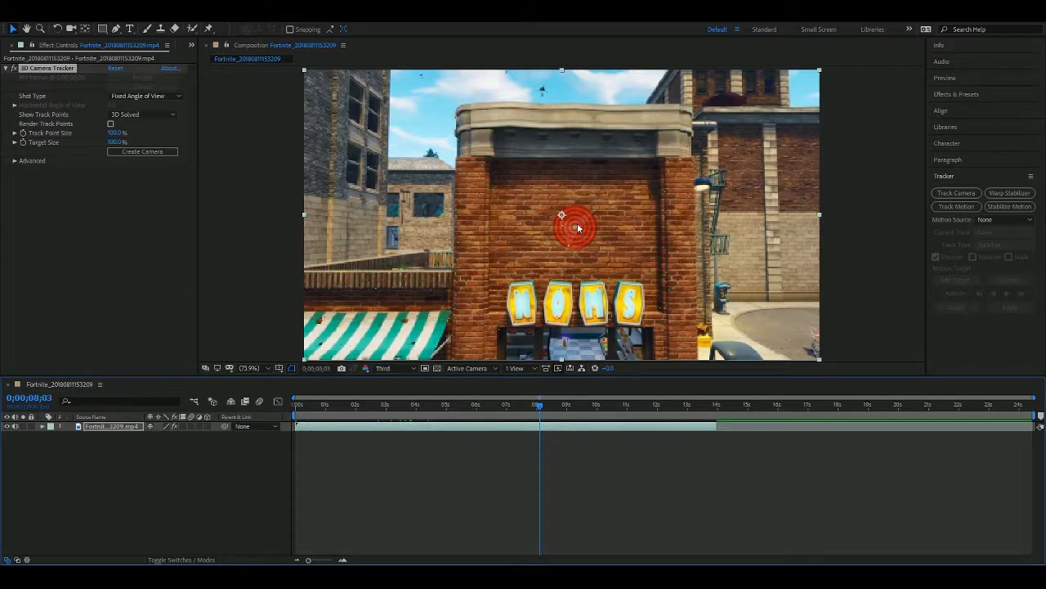
{"action": "left_click", "coordinate": [577, 228]}
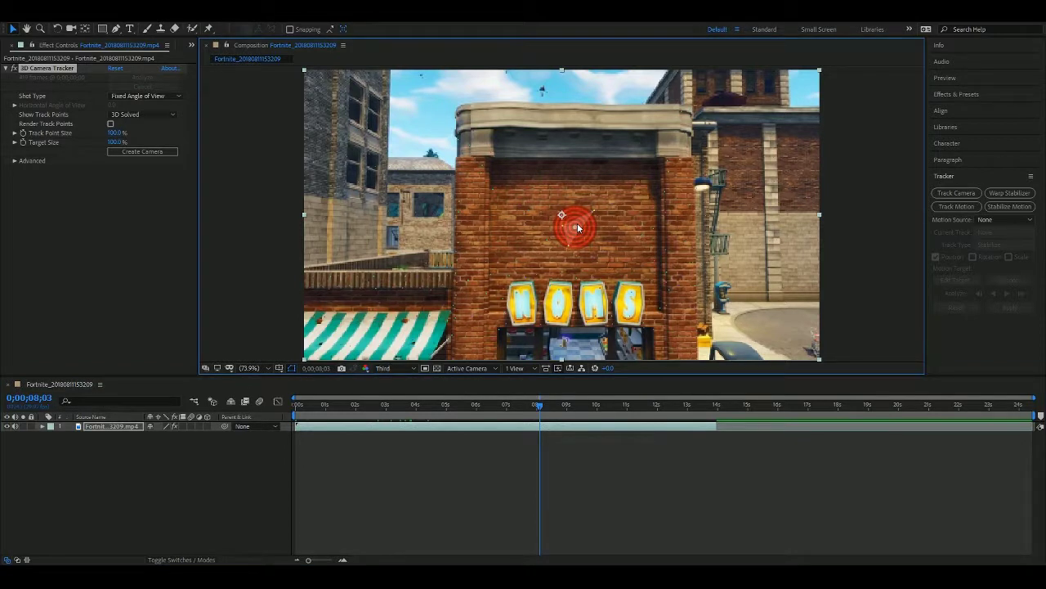
{"action": "left_click", "coordinate": [650, 232]}
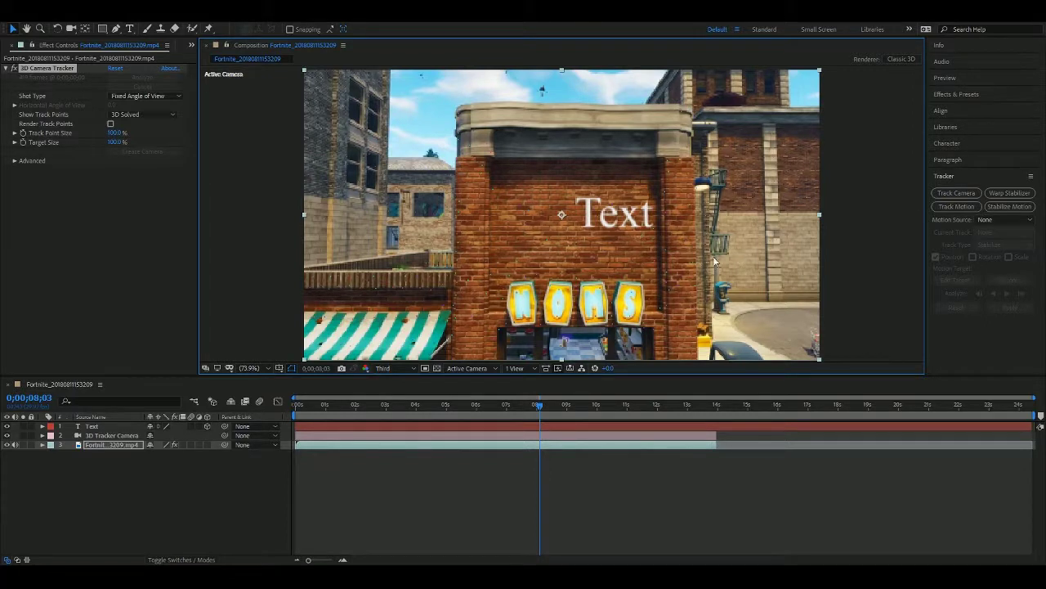
- Select the Text layer and shift it slightly left on the brick wall
{"action": "left_click", "coordinate": [217, 494]}
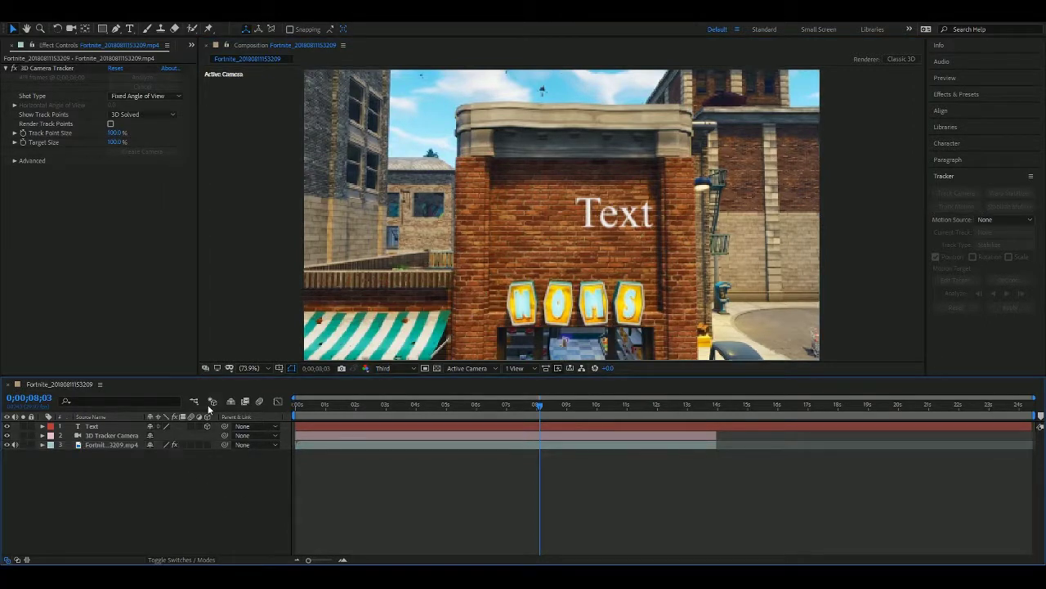
{"action": "left_click", "coordinate": [94, 426]}
{"action": "left_click", "coordinate": [617, 211]}
{"action": "left_click_drag", "start_coordinate": [617, 211], "coordinate": [577, 214]}
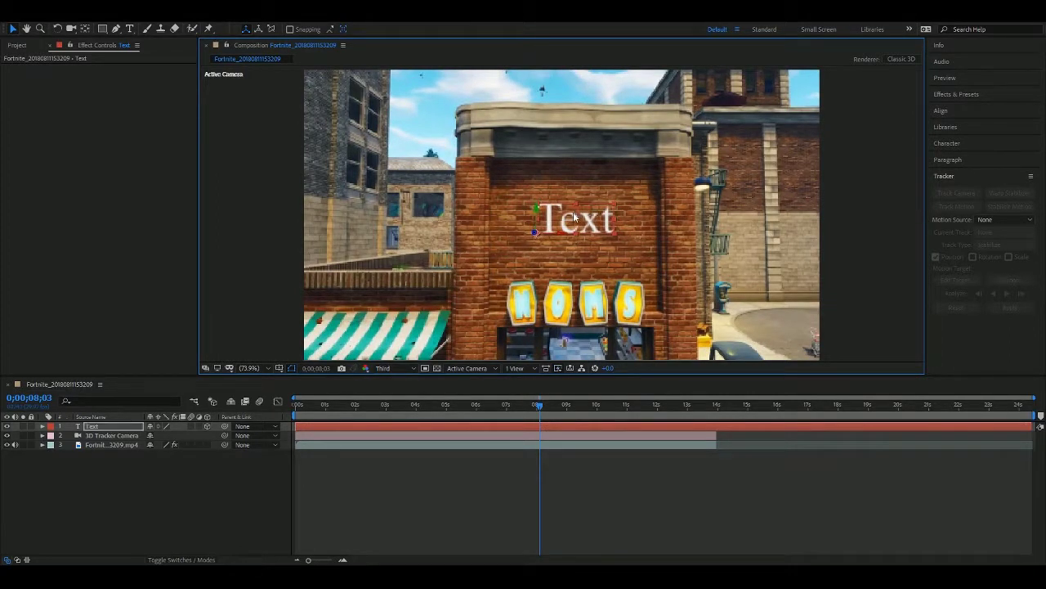
{"action": "key", "text": "ctrl+t"}
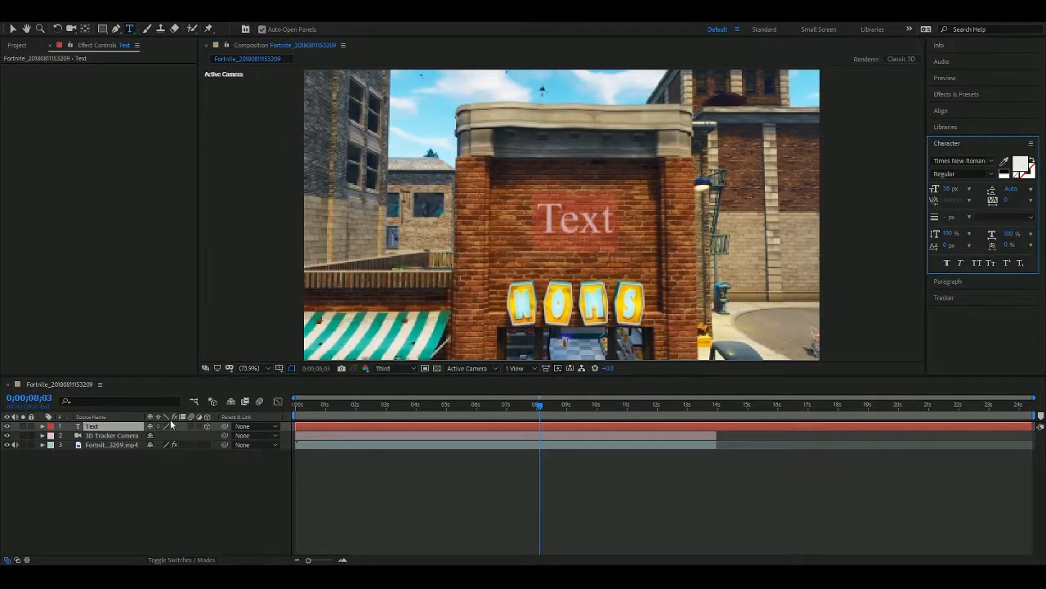
- Replace the wall text's word 'Text' with 'TEST'
{"action": "left_click", "coordinate": [404, 362]}
{"action": "key", "text": "BackSpace"}
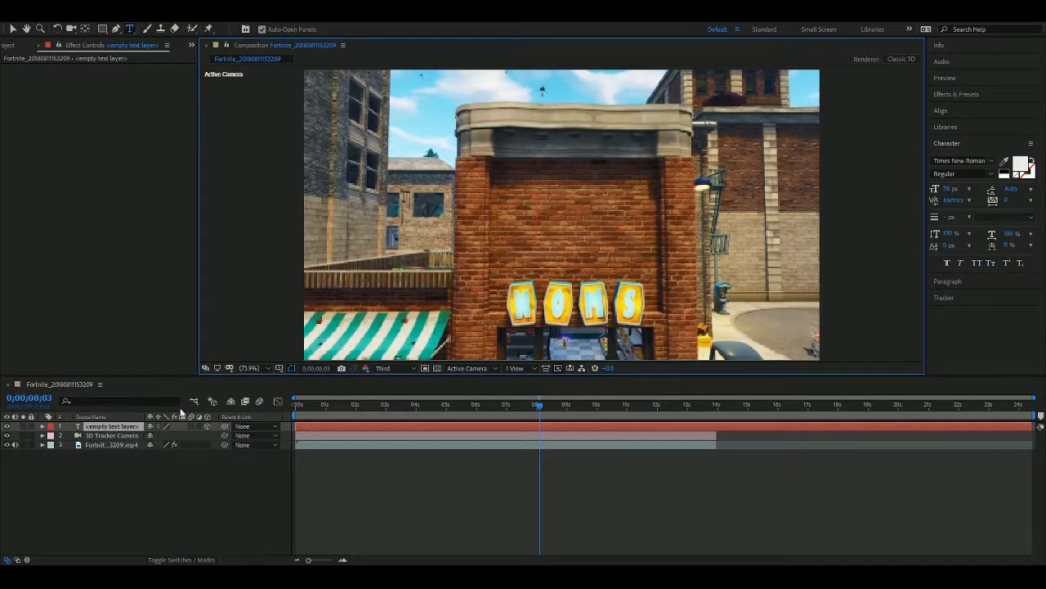
{"action": "type", "text": "TEst"}
{"action": "key", "text": "BackSpace"}
{"action": "key", "text": "BackSpace"}
{"action": "type", "text": "ST"}
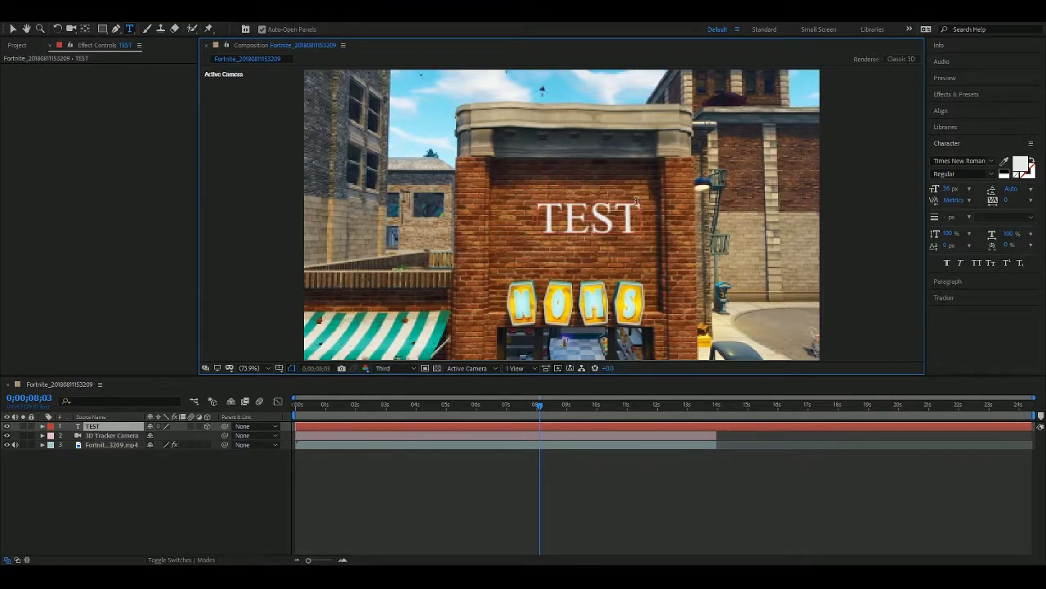
{"action": "left_click", "coordinate": [13, 451]}
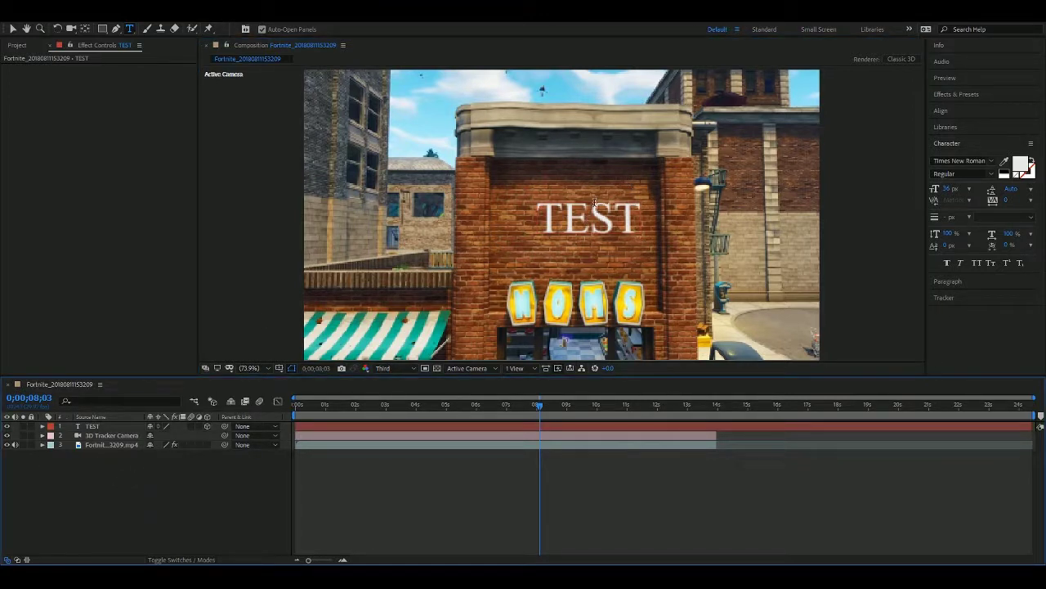
- Nudge the TEST text slightly left and scrub back to an earlier frame
{"action": "left_click", "coordinate": [13, 30]}
{"action": "left_click_drag", "start_coordinate": [597, 215], "coordinate": [583, 214]}
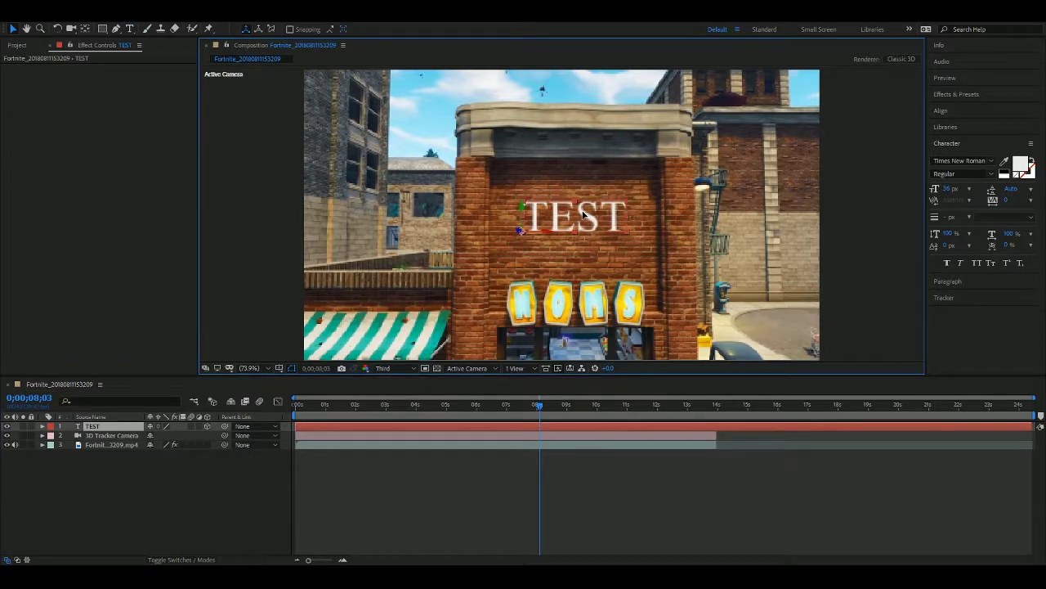
{"action": "left_click_drag", "start_coordinate": [540, 404], "coordinate": [389, 406]}
{"action": "key", "text": "Home"}
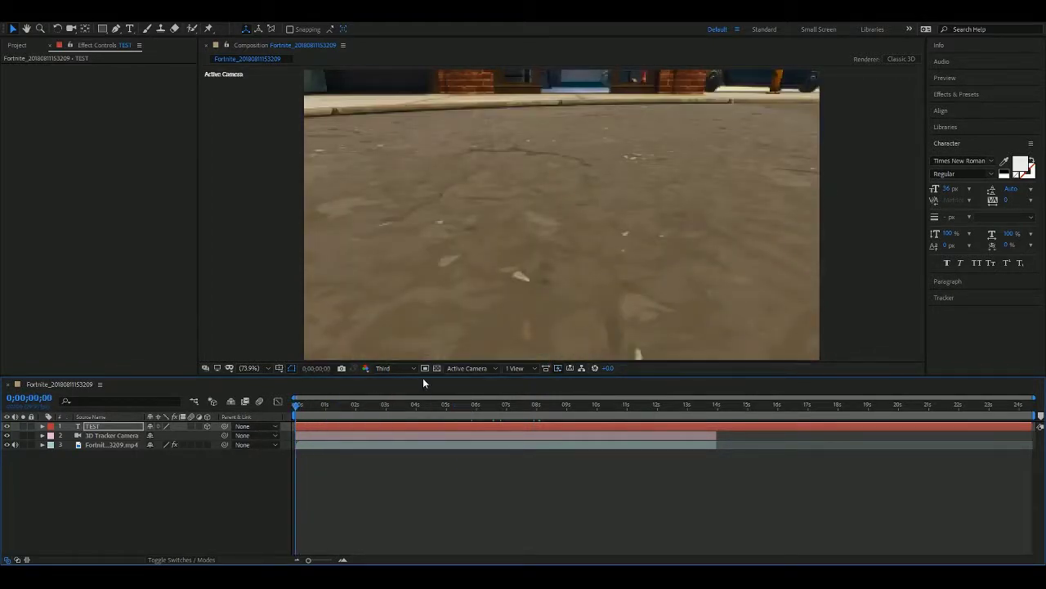
{"action": "key", "text": "space"}
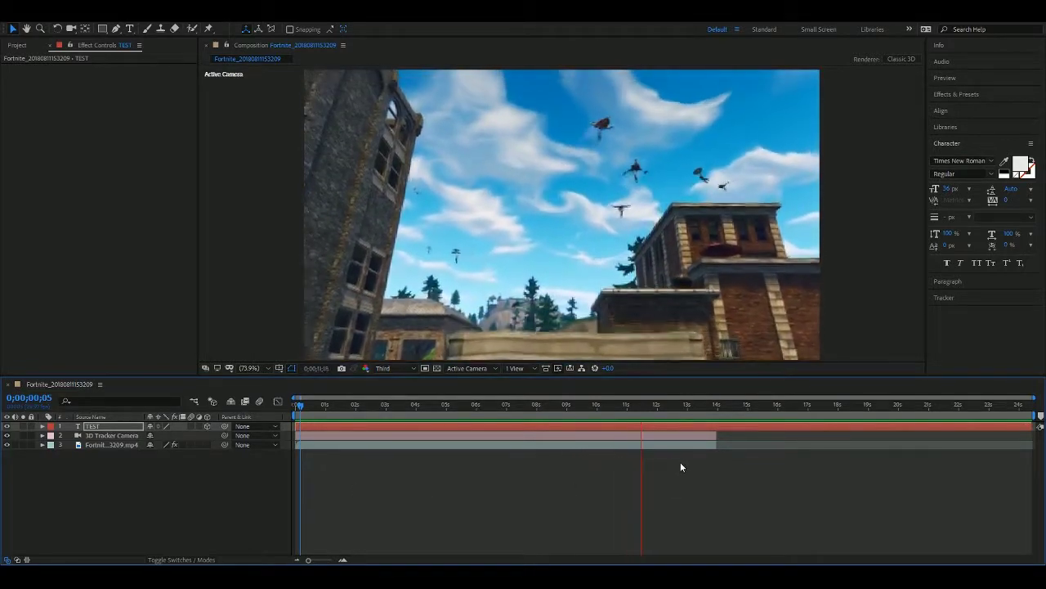
{"action": "key", "text": "space"}
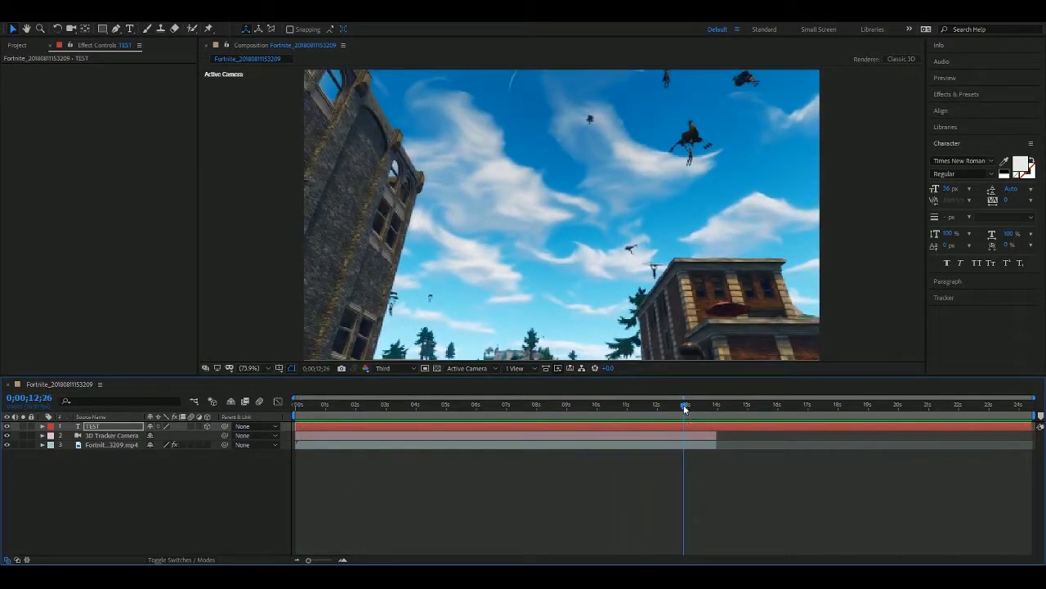
{"action": "left_click_drag", "start_coordinate": [685, 409], "coordinate": [504, 405]}
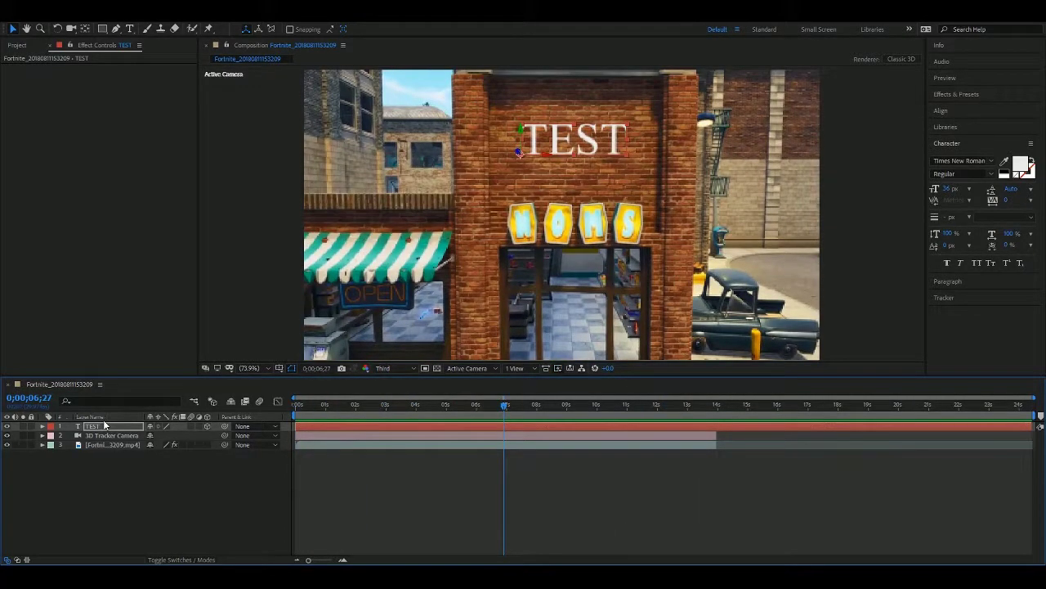
{"action": "key", "text": "backslash"}
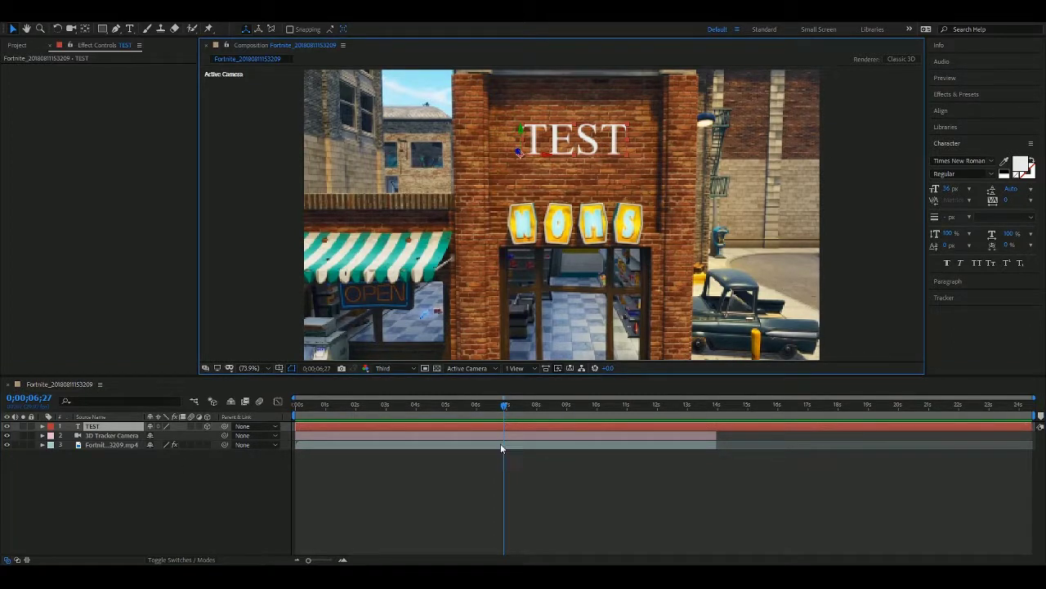